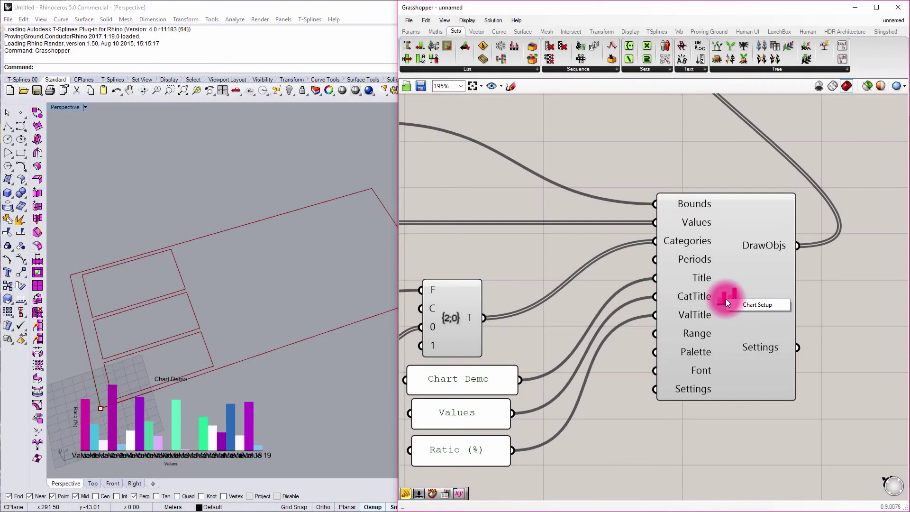
- Open the Conduit Chart Settings (Column chart type) and shift the dialog left to reveal the component
double_click(726, 299)
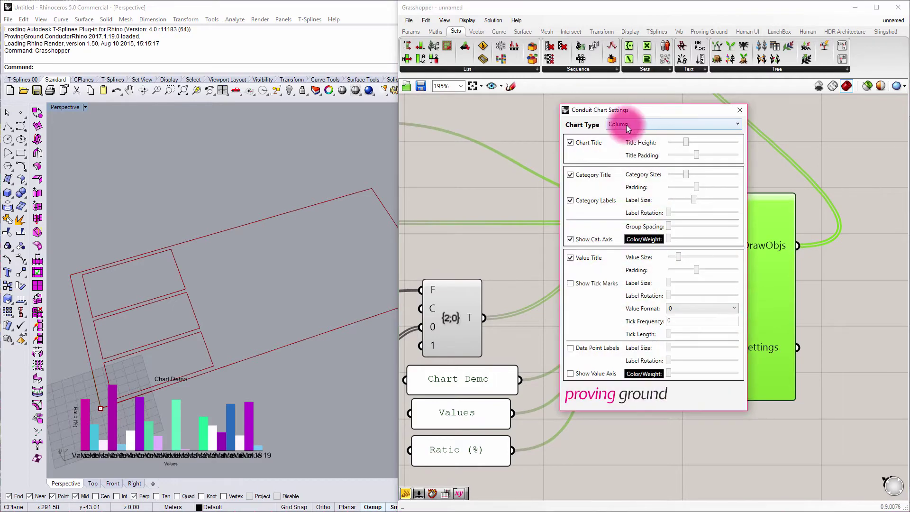
mouse_move(630, 111)
left_mouse_down()
mouse_move(577, 112)
mouse_move(630, 123)
left_mouse_up()
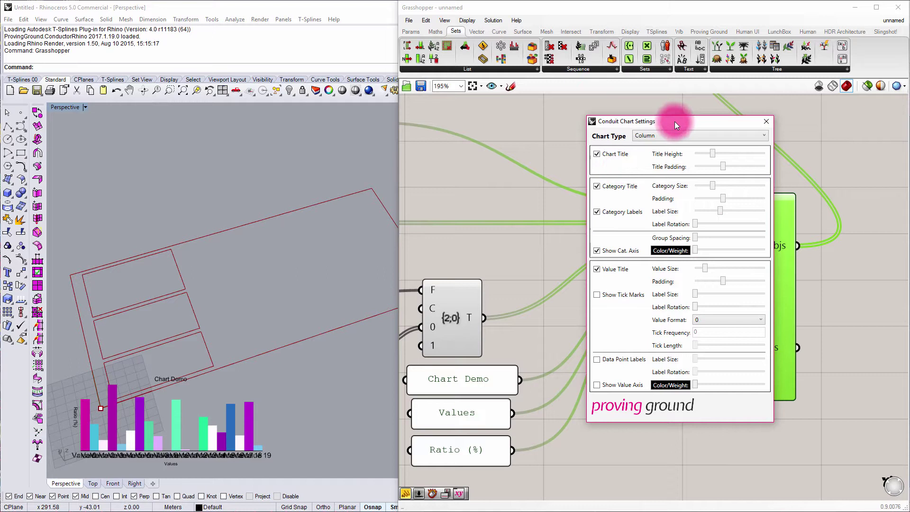
left_click_drag(674, 121, 608, 117)
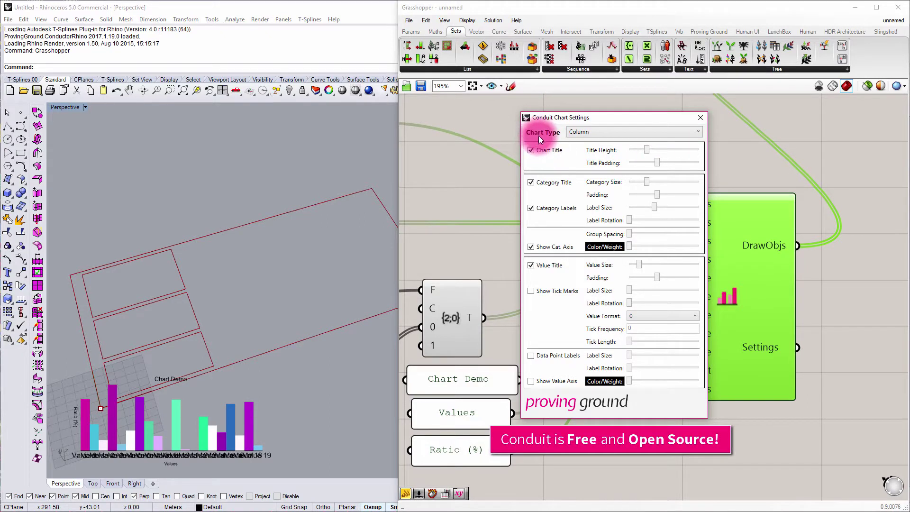
left_click(593, 133)
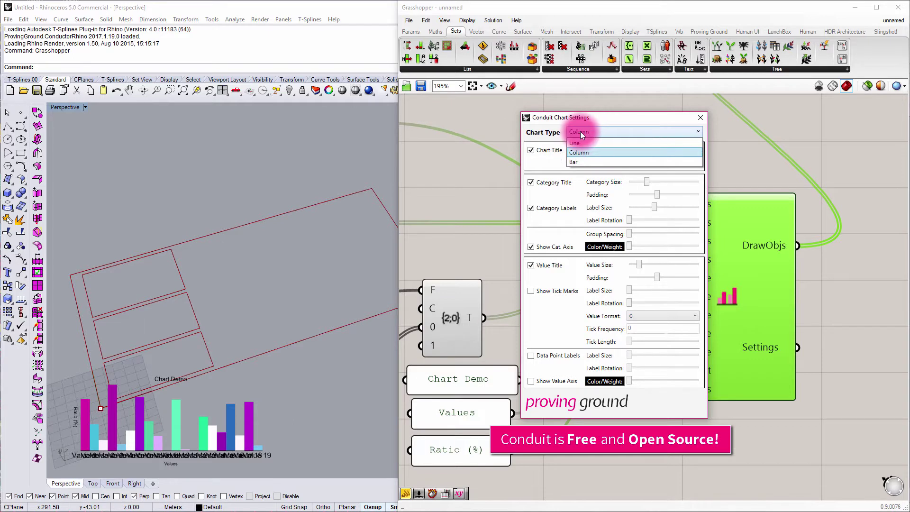
left_click(584, 161)
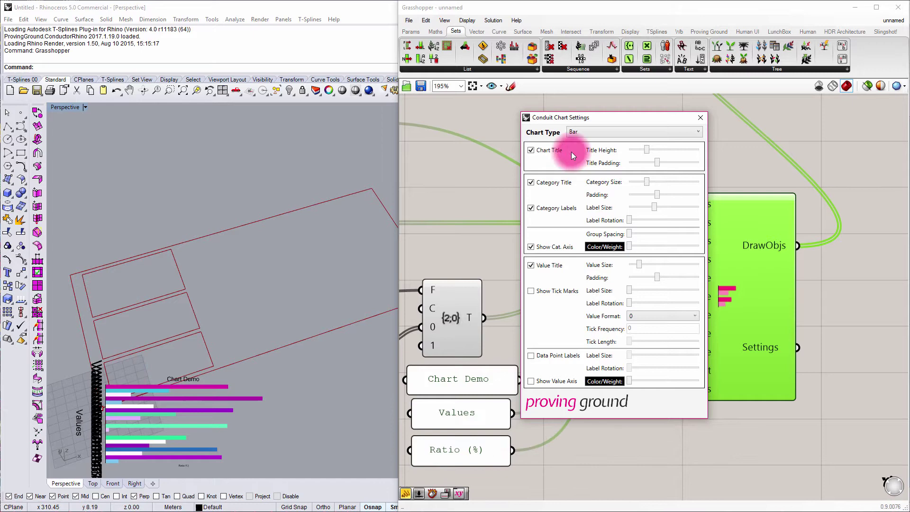
left_click(584, 132)
left_click(585, 149)
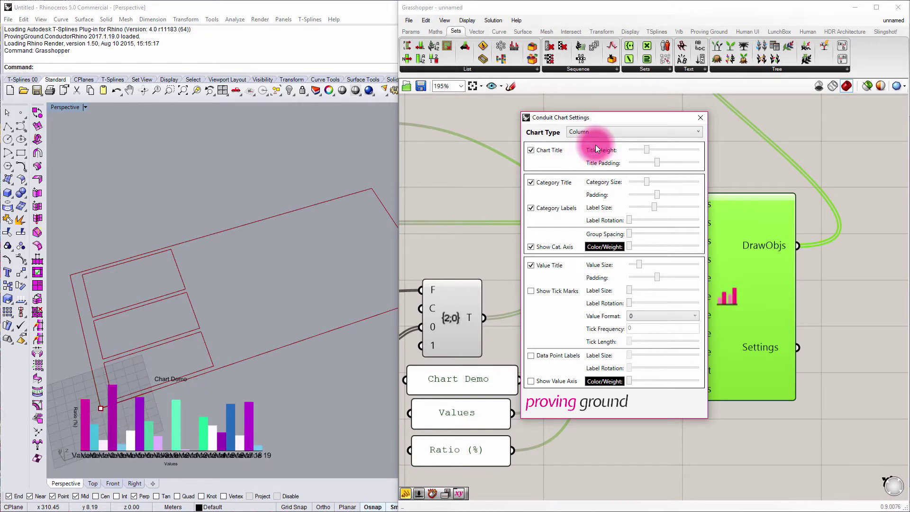
left_click(627, 129)
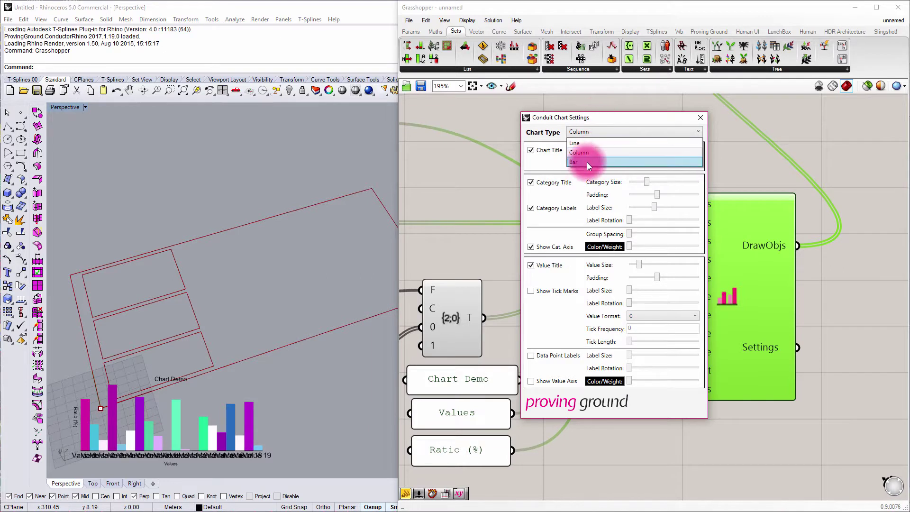
left_click(589, 120)
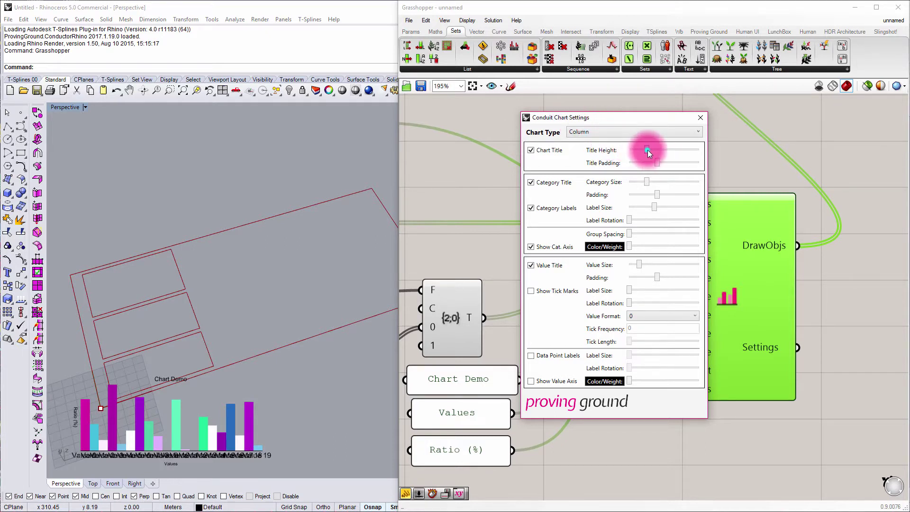
- Enlarge the Chart Demo title with Title Height, toggling Chart Title off and on to compare
mouse_move(647, 150)
left_mouse_down()
mouse_move(673, 151)
mouse_move(647, 149)
mouse_move(662, 149)
mouse_move(646, 148)
mouse_move(656, 159)
mouse_move(642, 159)
mouse_move(659, 164)
mouse_move(645, 164)
left_mouse_up()
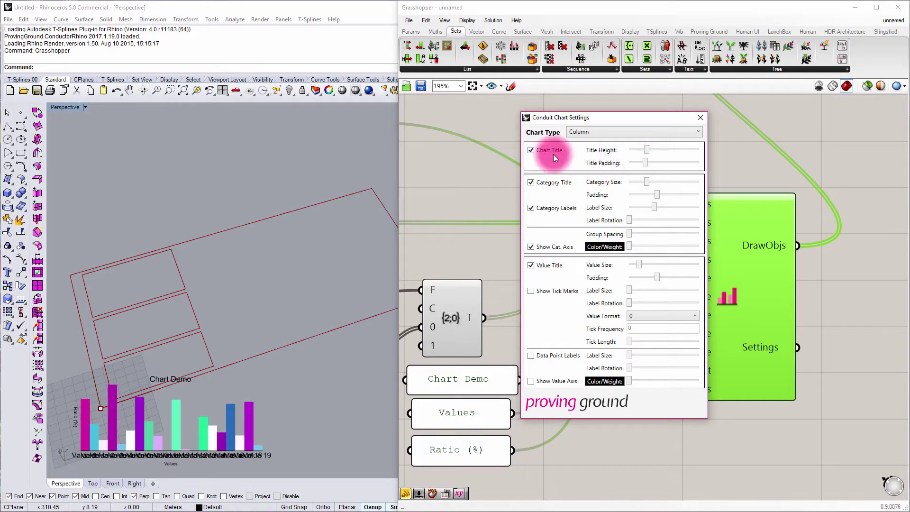
left_click(531, 150)
left_click(531, 150)
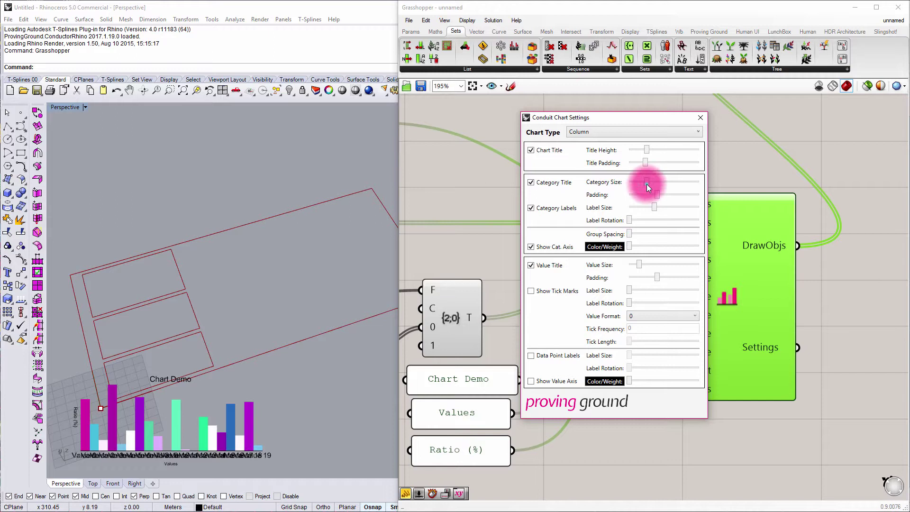
- Increase the Values category title size and slightly widen its padding
mouse_move(647, 183)
left_mouse_down()
mouse_move(678, 180)
mouse_move(656, 180)
mouse_move(664, 183)
left_mouse_up()
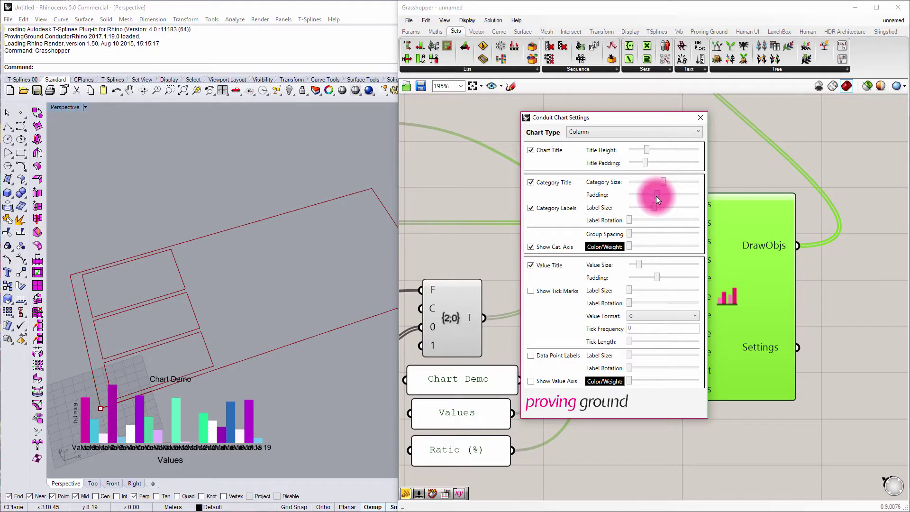
mouse_move(658, 196)
left_mouse_down()
mouse_move(674, 194)
mouse_move(654, 194)
mouse_move(662, 195)
left_mouse_up()
left_click(122, 414)
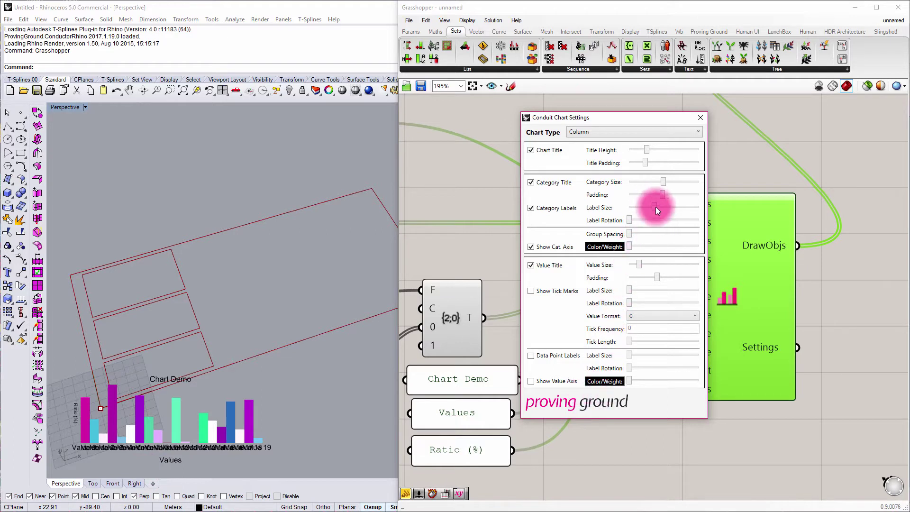
- Resize the category labels and push Label Rotation to maximum so they stand vertically
mouse_move(653, 209)
left_mouse_down()
mouse_move(673, 209)
mouse_move(639, 211)
mouse_move(670, 221)
mouse_move(648, 207)
left_mouse_up()
right_click_drag(251, 424, 95, 425)
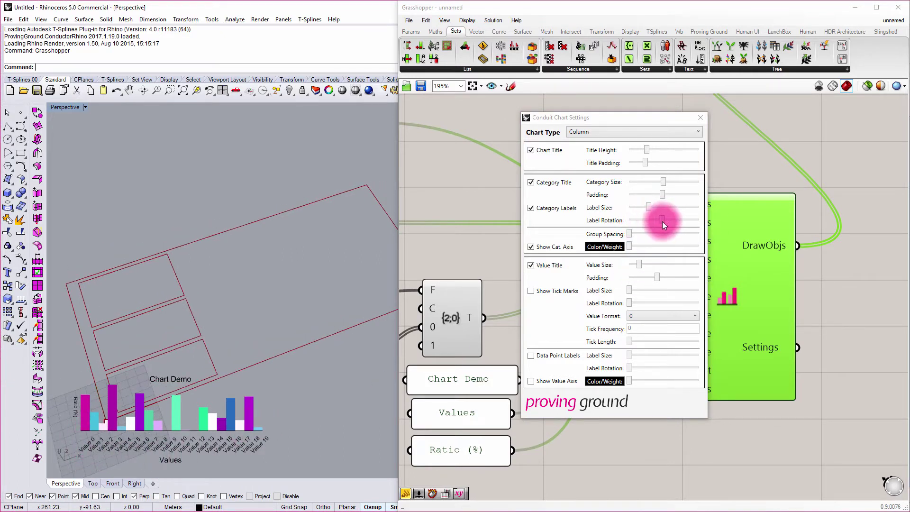
left_click_drag(664, 220, 710, 220)
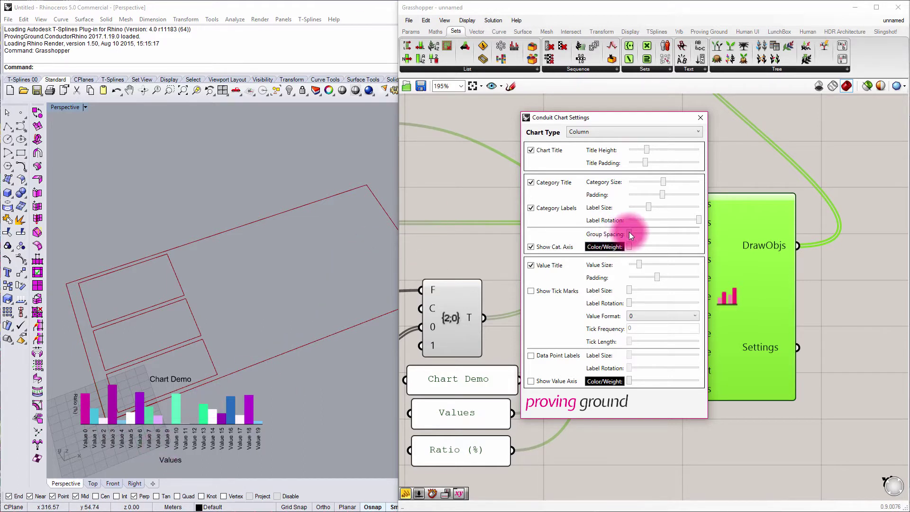
- Increase Group Spacing between column groups and enlarge the 'Ratio (%)' value title
left_click_drag(636, 235, 666, 232)
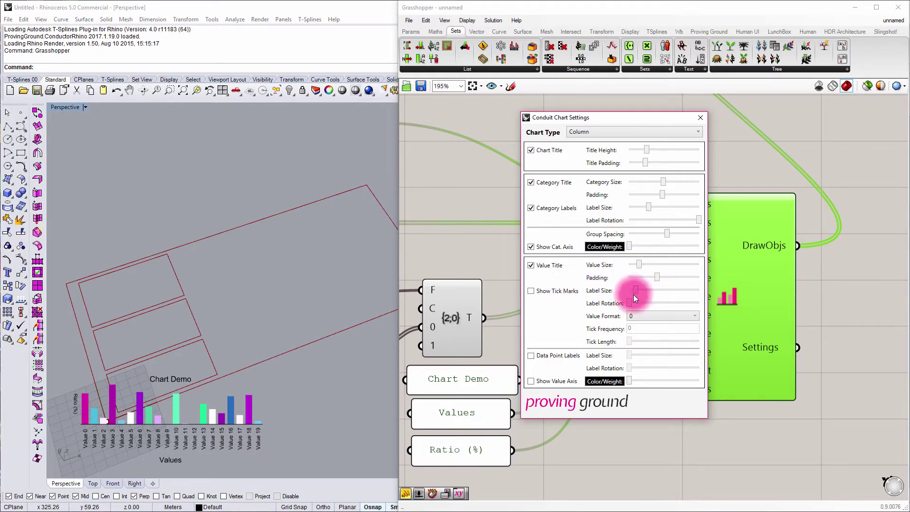
mouse_move(639, 265)
left_mouse_down()
mouse_move(660, 264)
mouse_move(641, 265)
left_mouse_up()
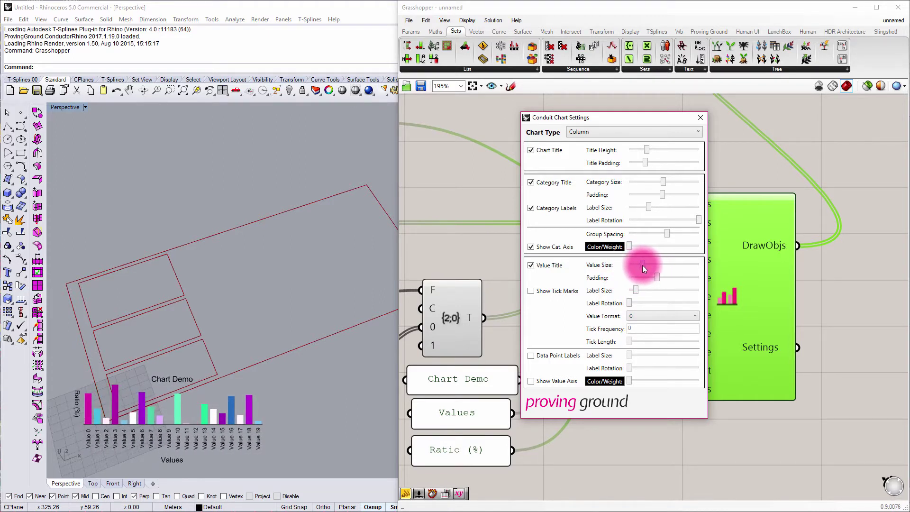
- Show value-axis tick marks every .25 with the 0.00 value format
left_click(532, 291)
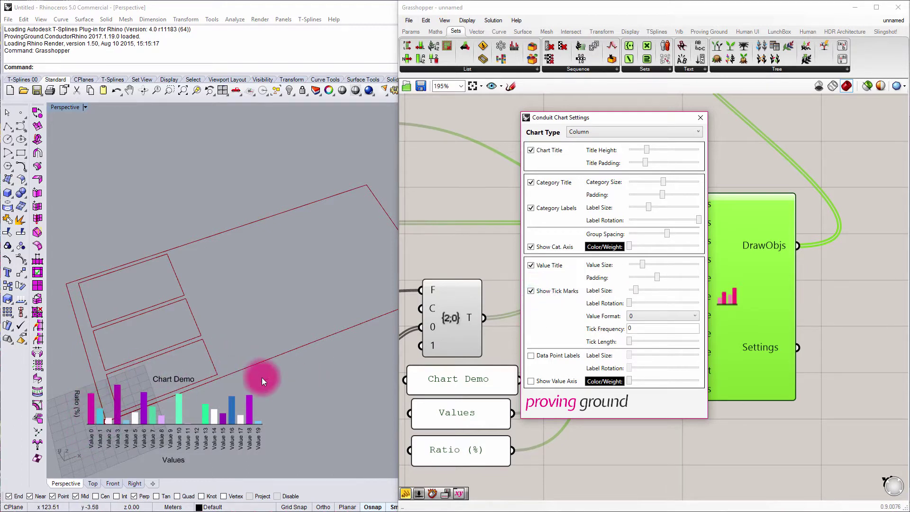
left_click(647, 315)
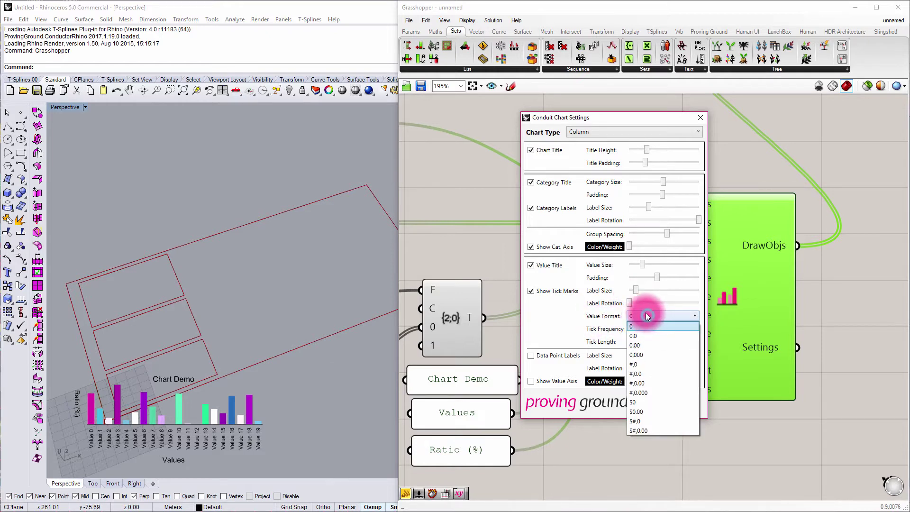
left_click(644, 346)
key("Tab")
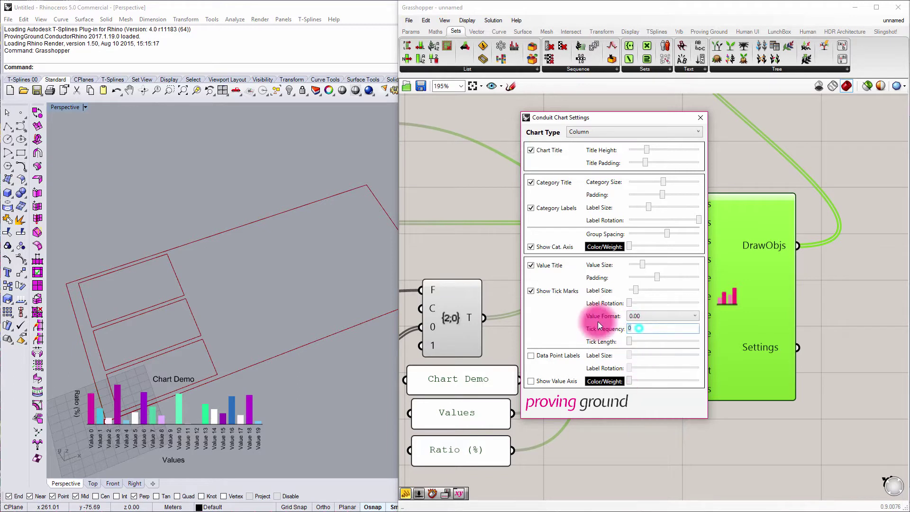
type(".25")
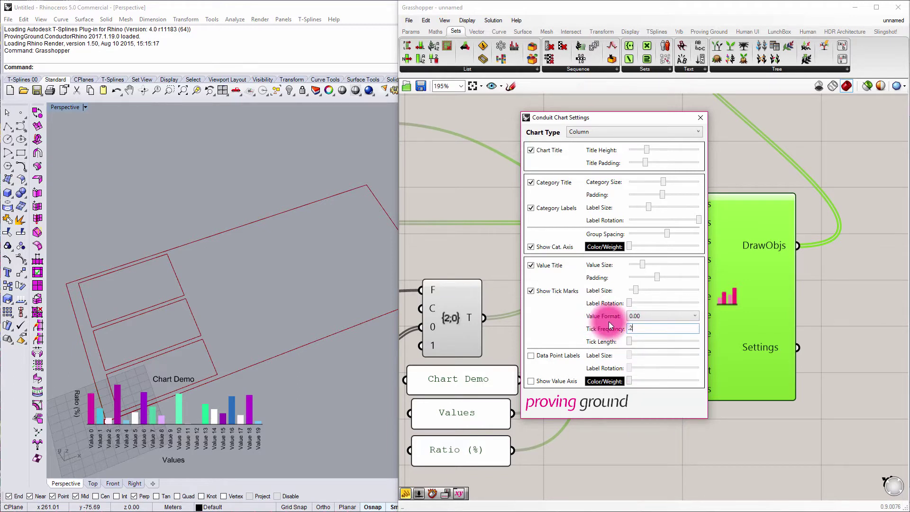
left_click(647, 317)
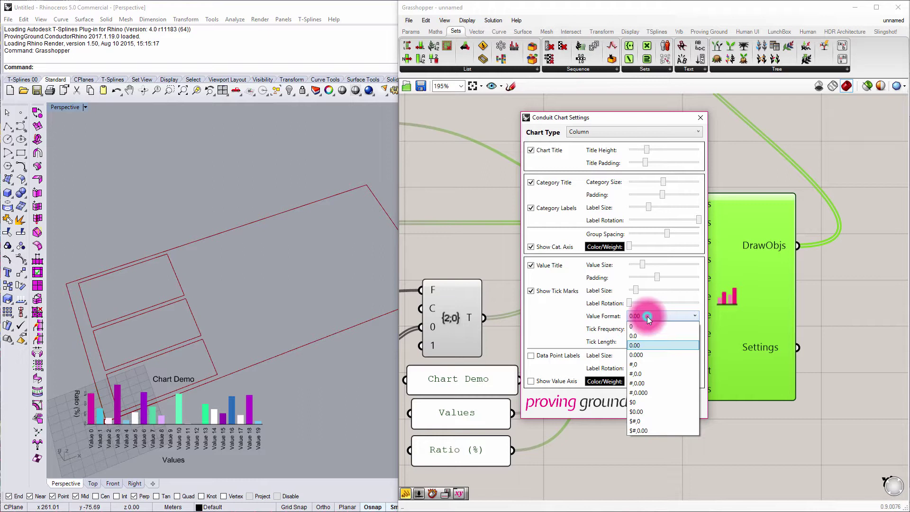
left_click(647, 317)
- Enlarge the value-axis tick labels with the Label Size slider
left_click_drag(76, 375, 92, 439)
left_click(545, 303)
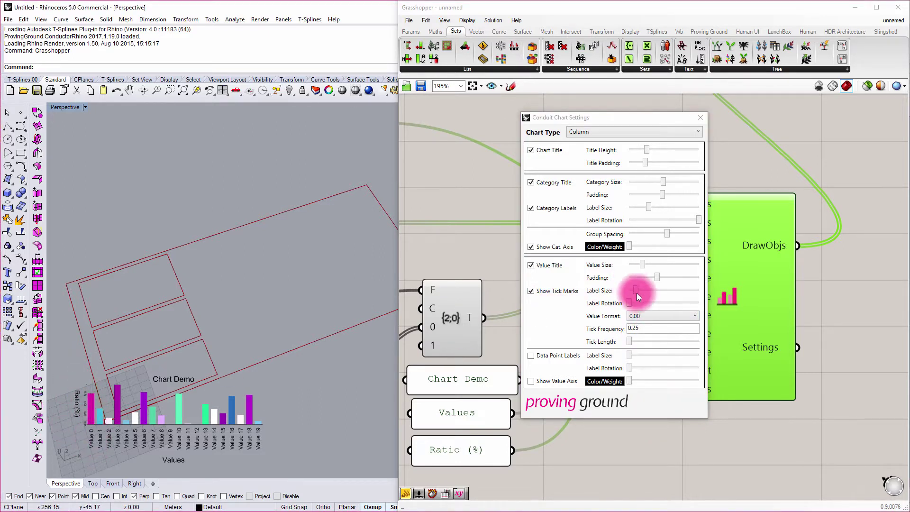
left_click_drag(635, 290, 727, 300)
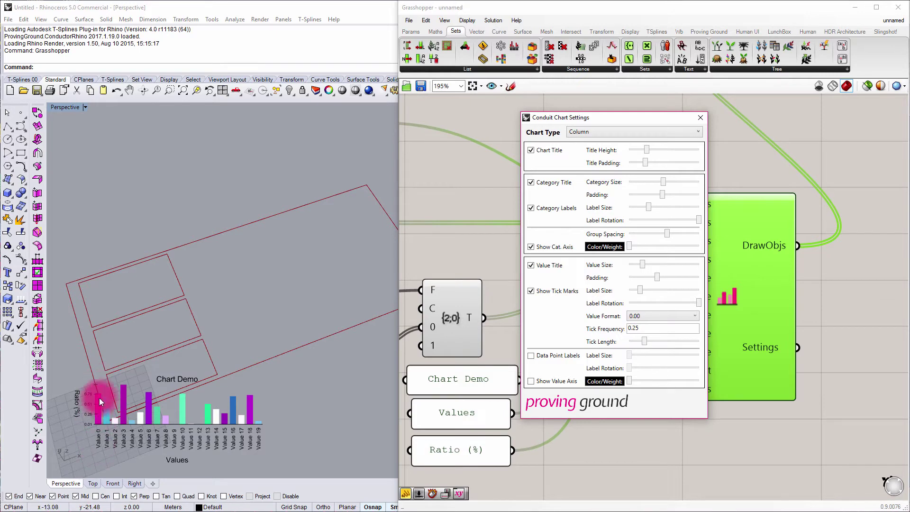
- Enable Data Point Labels and enlarge them so each column's value shows above it
left_click(532, 356)
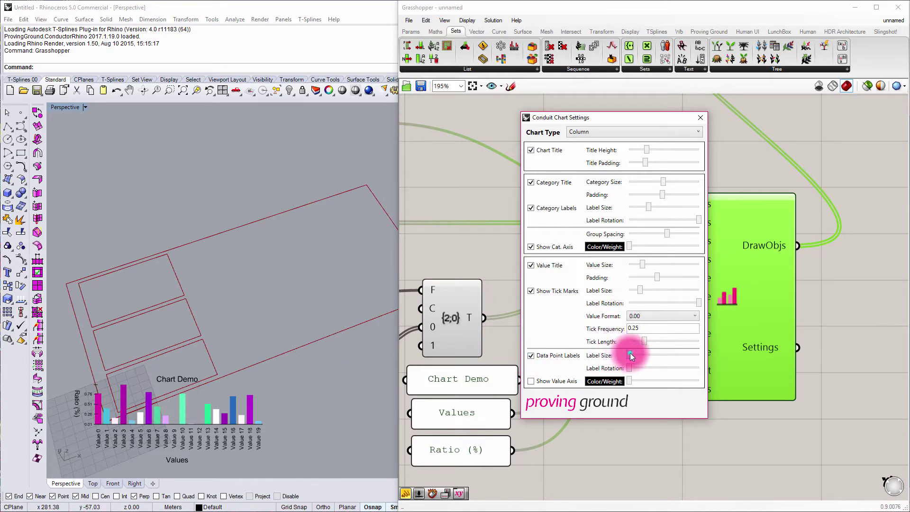
left_click_drag(630, 355, 741, 361)
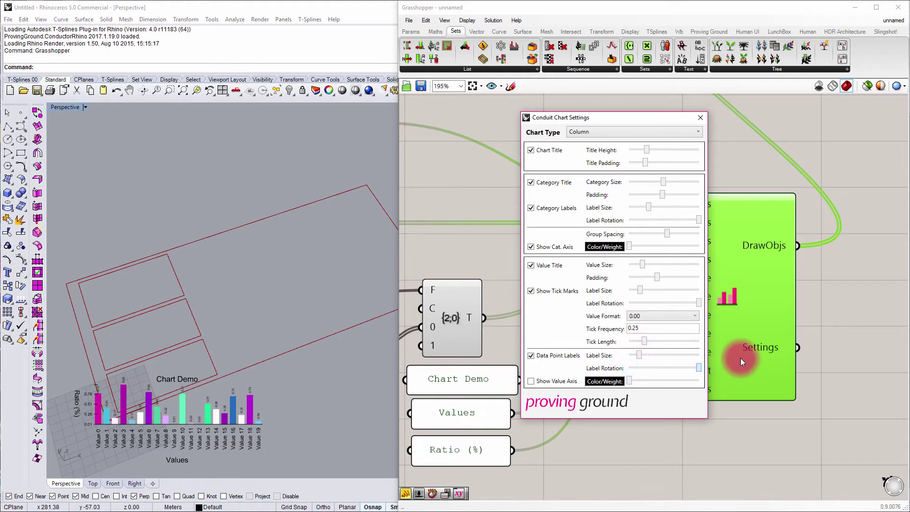
left_click_drag(639, 355, 642, 354)
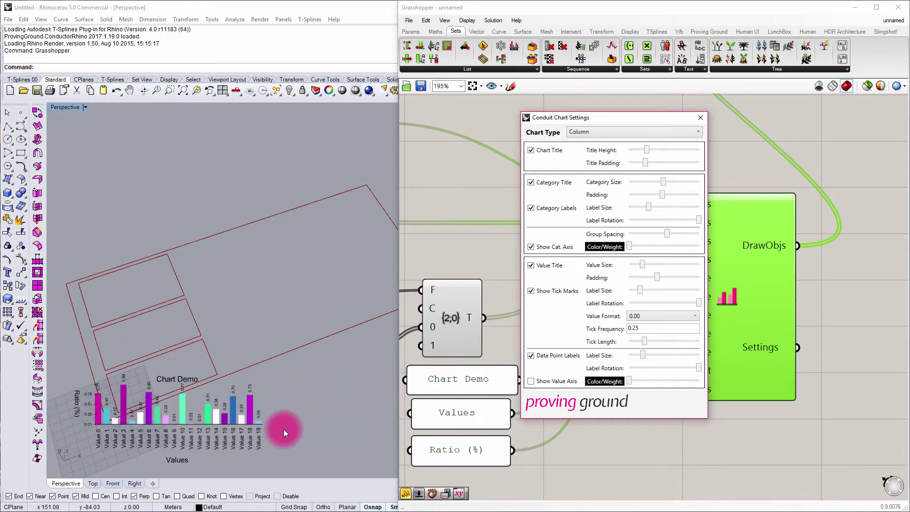
- Close Chart Settings and set the tile size values to 39.96, 33.05 and 34.64
left_click(701, 117)
right_click_drag(524, 299, 715, 270)
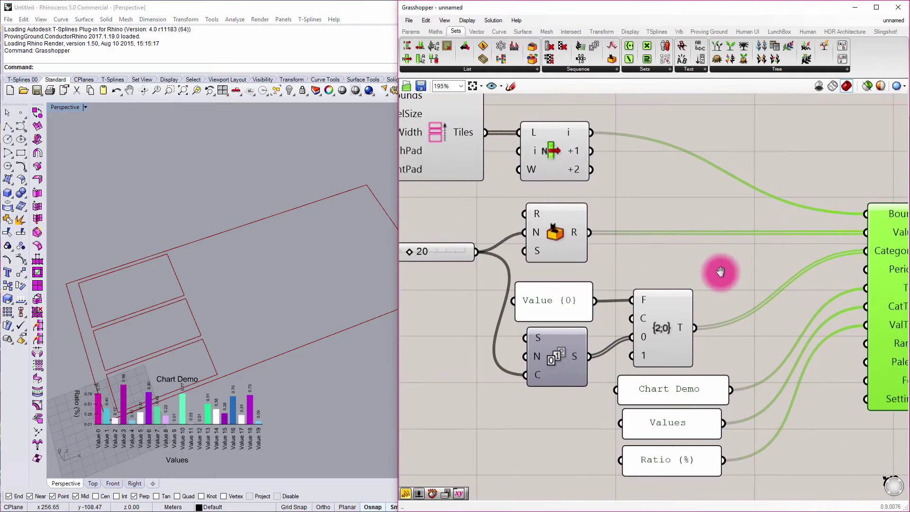
scroll(715, 270, "down", 3)
right_click_drag(575, 237, 568, 279)
scroll(572, 277, "up", 5)
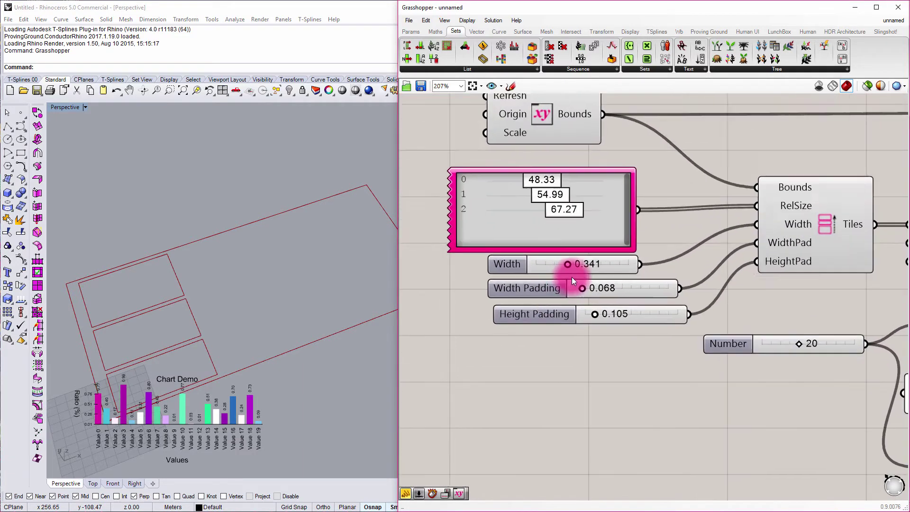
right_click_drag(555, 166, 568, 208)
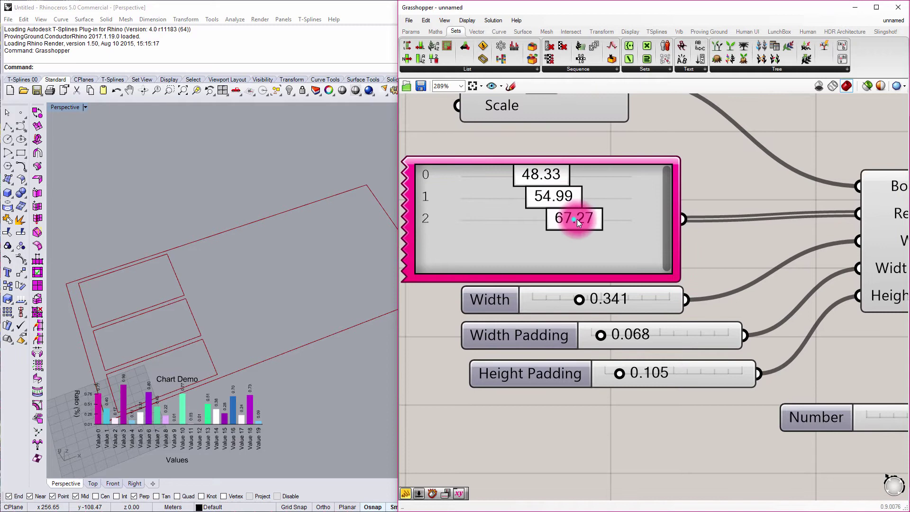
left_click_drag(576, 219, 539, 188)
left_click_drag(528, 223, 509, 229)
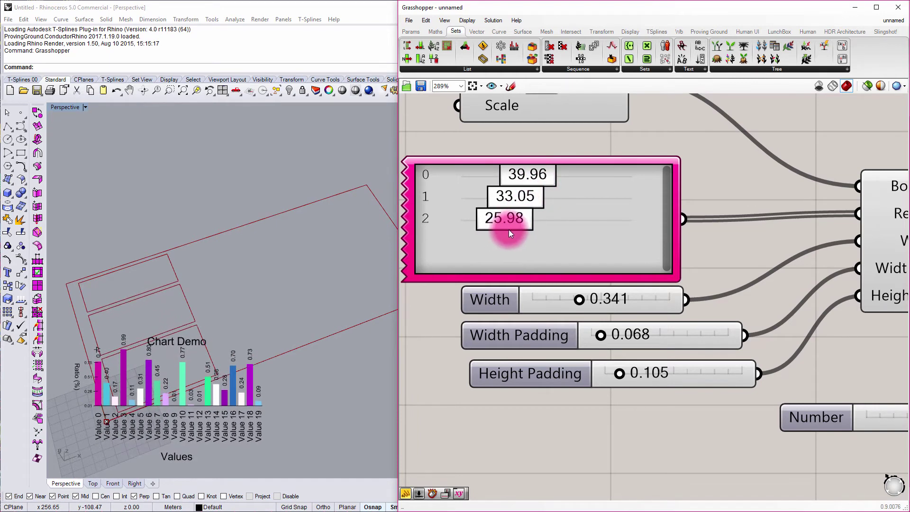
left_click_drag(509, 232, 492, 248)
- Set Width Padding to 0.033 and Height Padding to 0.171
right_click_drag(246, 322, 214, 361)
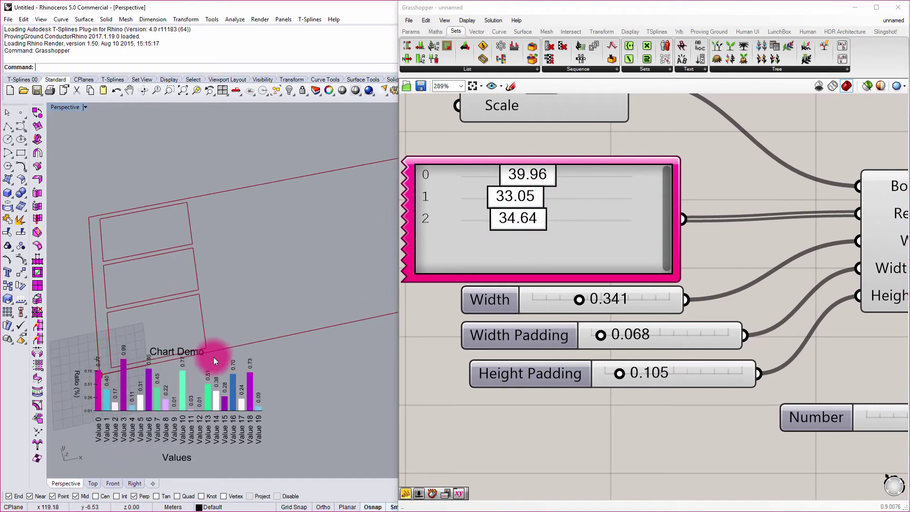
left_click_drag(598, 336, 595, 335)
mouse_move(620, 374)
left_mouse_down()
mouse_move(628, 372)
mouse_move(601, 374)
mouse_move(628, 375)
left_mouse_up()
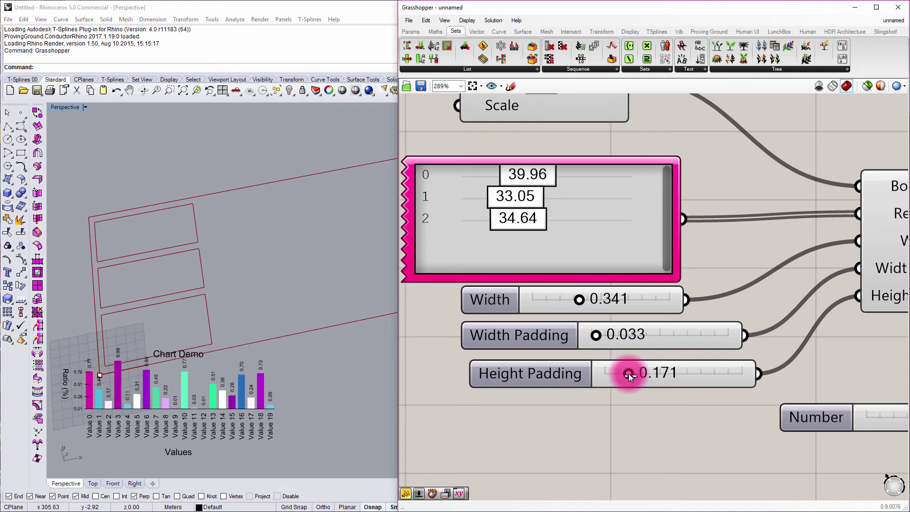
right_click_drag(187, 394, 279, 293)
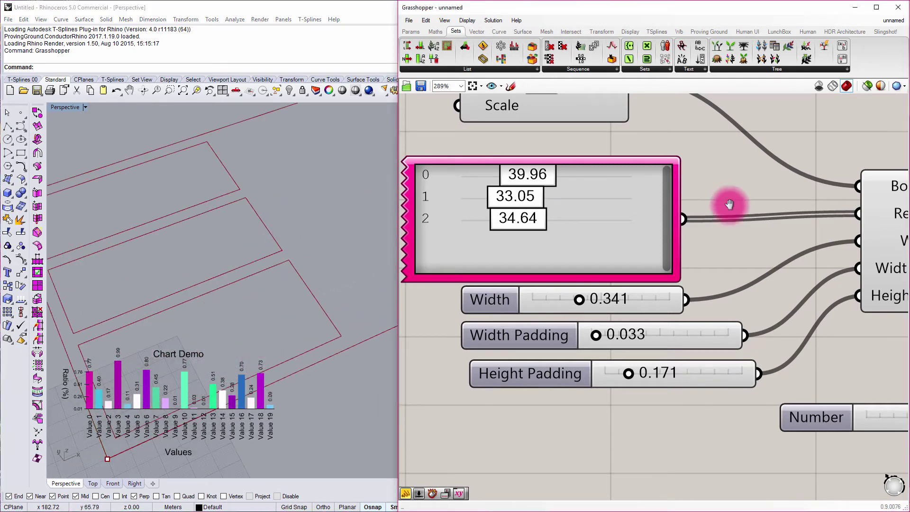
- Window-select the True toggle and Show/DrawObjs component and shift them about 315 px right
scroll(705, 276, "down", 3)
right_click_drag(705, 275, 525, 267)
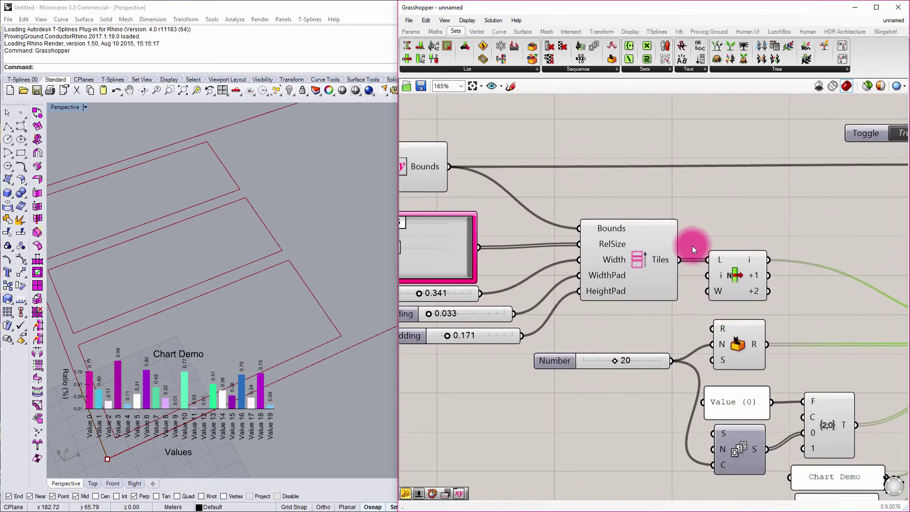
scroll(692, 245, "down", 2)
right_click_drag(759, 275, 697, 311)
scroll(782, 268, "up", 1)
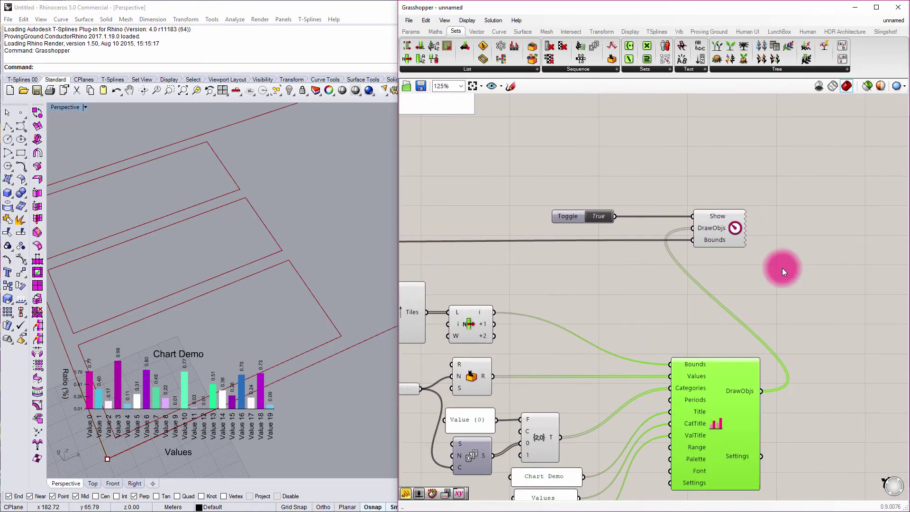
left_click_drag(782, 268, 579, 186)
left_click_drag(726, 231, 878, 232)
left_click(705, 349)
scroll(664, 346, "down", 2)
right_click_drag(627, 345, 704, 278)
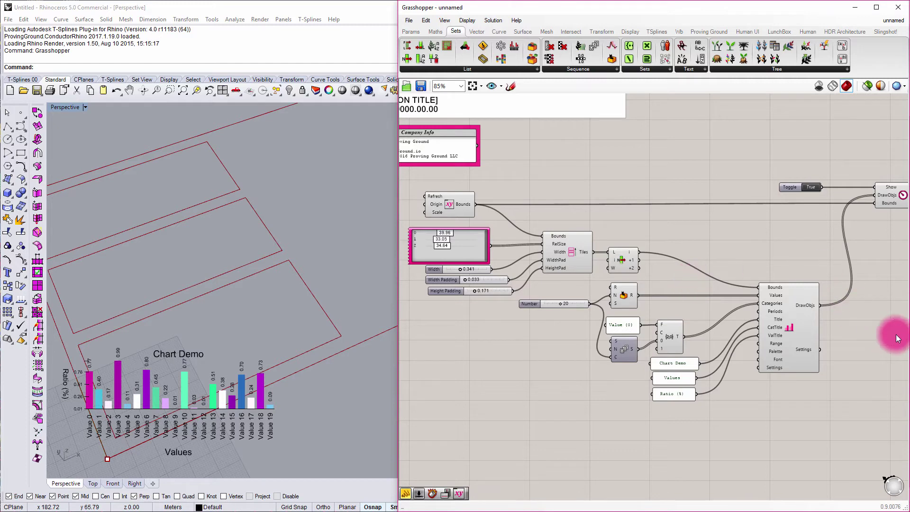
scroll(773, 335, "up", 4)
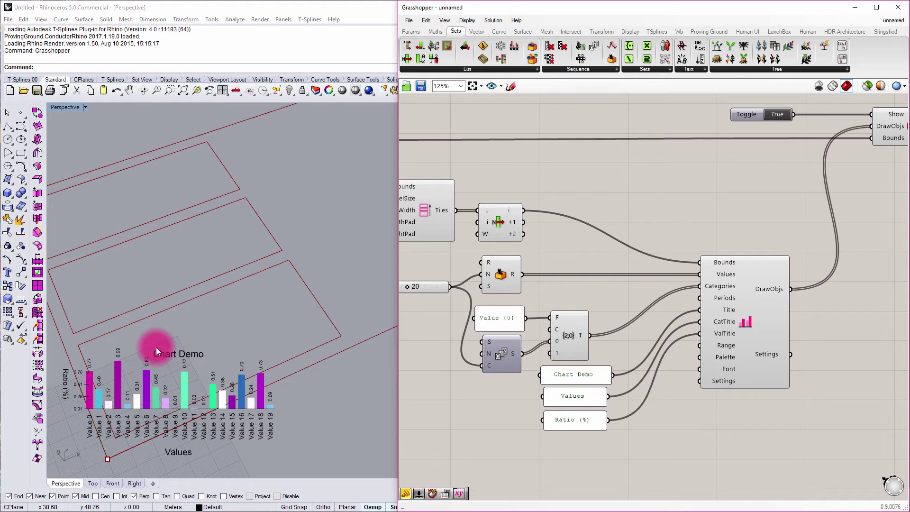
- Review and close Chart Settings, then list the Proving Ground HUD components
double_click(764, 330)
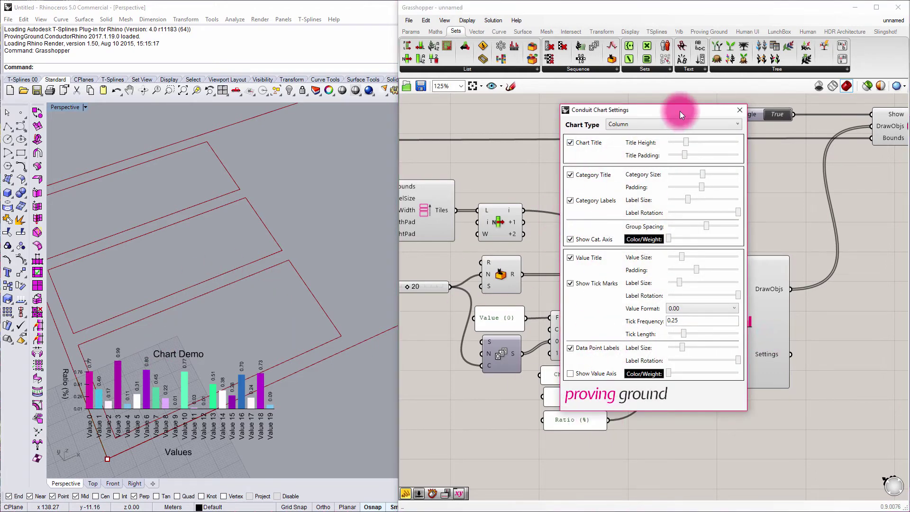
left_click(735, 111)
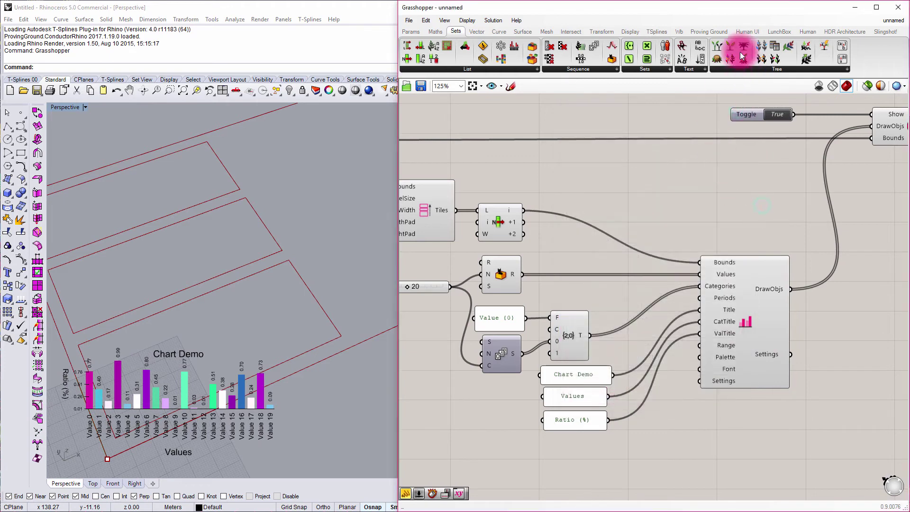
left_click(708, 32)
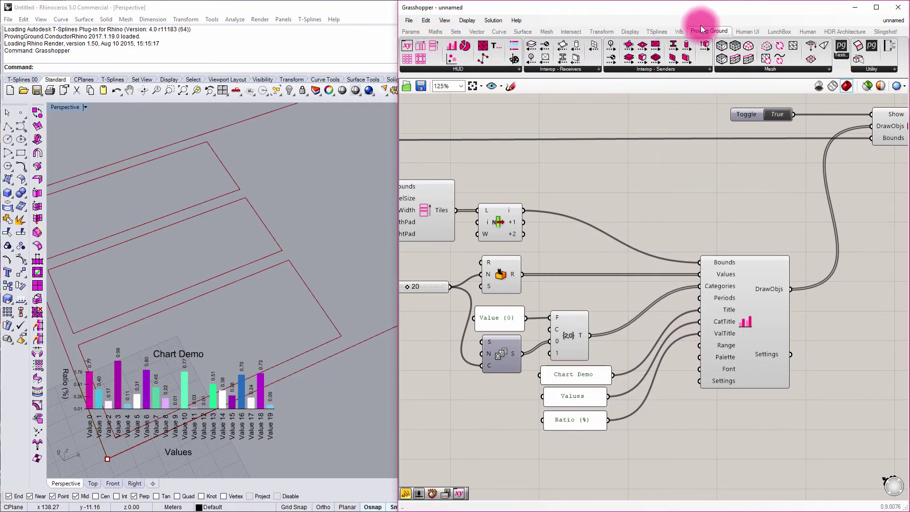
left_click(502, 69)
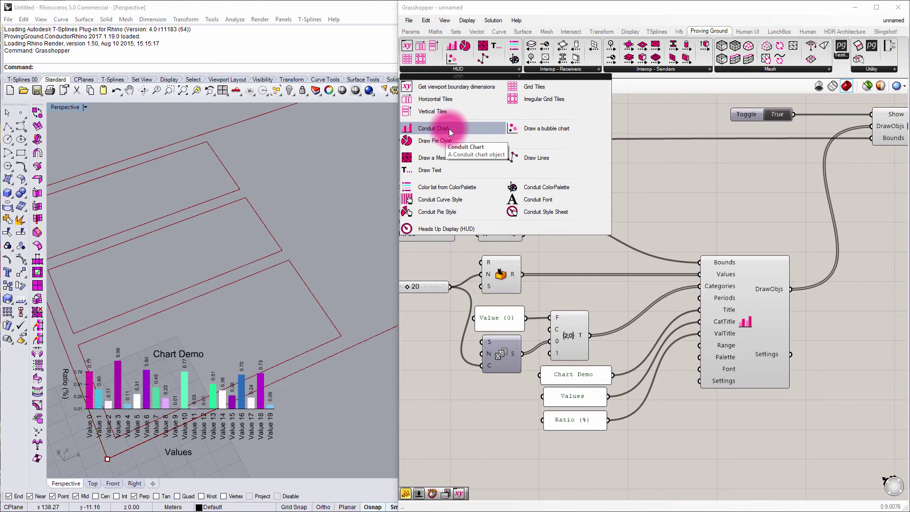
- Drag the Number slider set to 20 down and left to a new canvas position
scroll(484, 257, "down", 2)
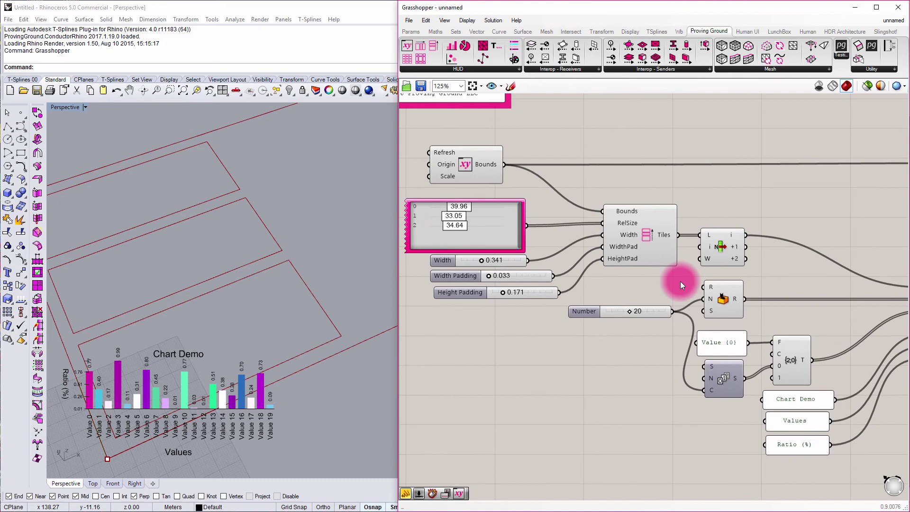
right_click_drag(557, 237, 580, 285)
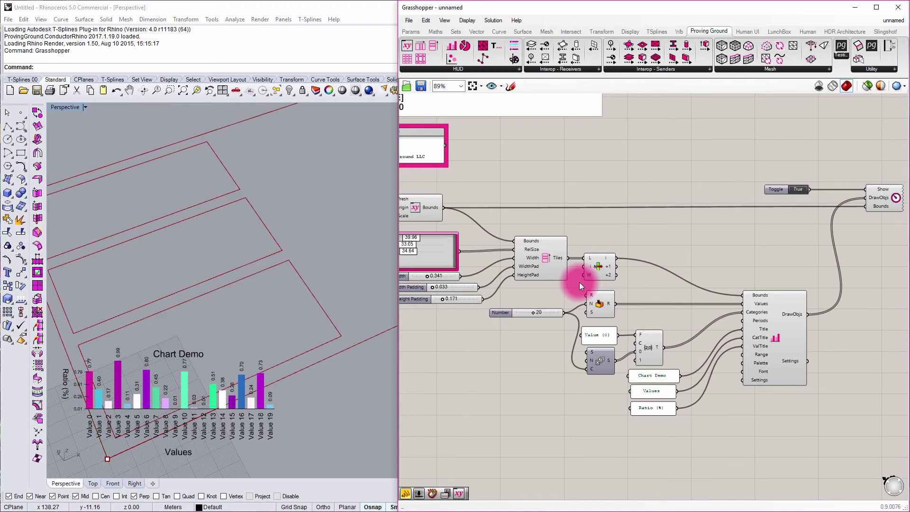
left_click_drag(505, 314, 495, 336)
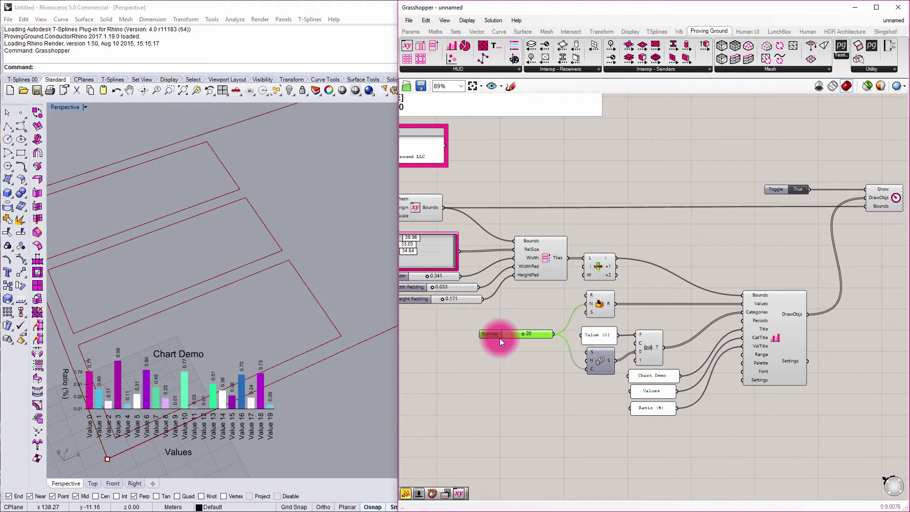
right_click_drag(642, 287, 647, 268)
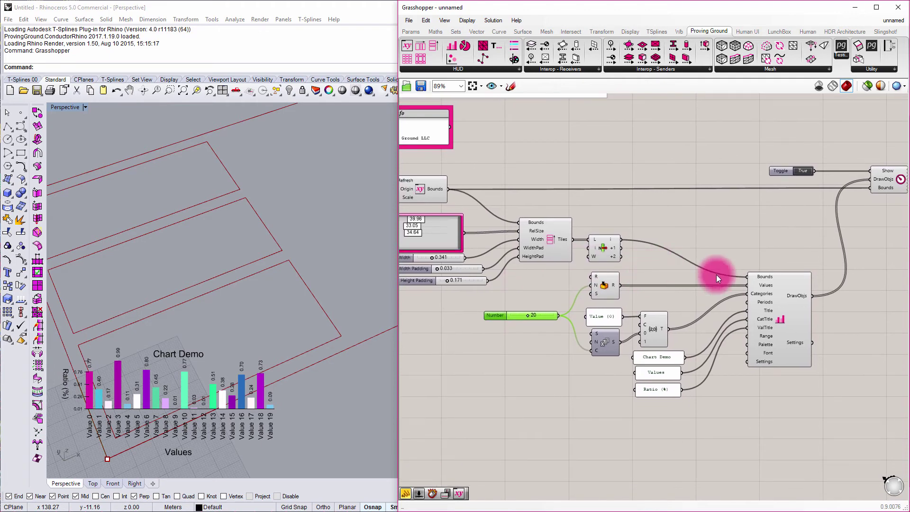
right_click_drag(193, 401, 203, 380, "shift")
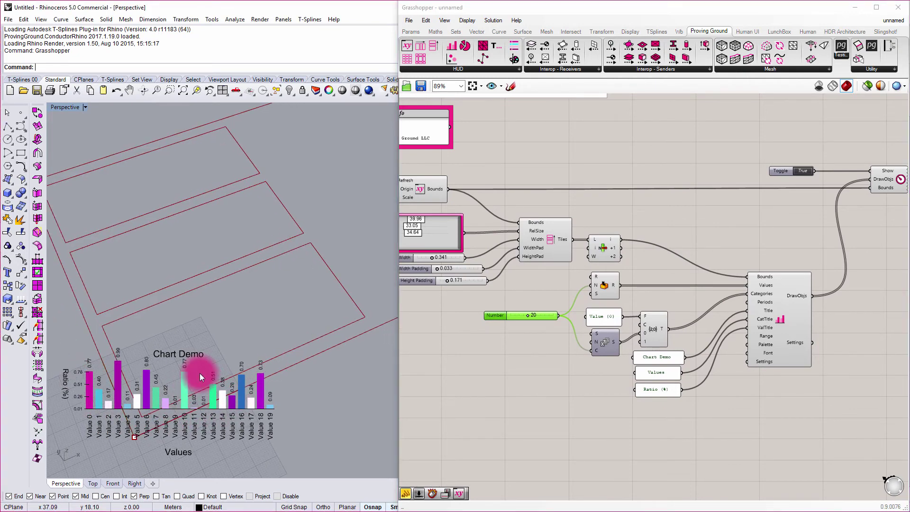
- Shift the Random component a few pixels right, then pan the Rhino view behind the fixed chart HUD
left_click(479, 315)
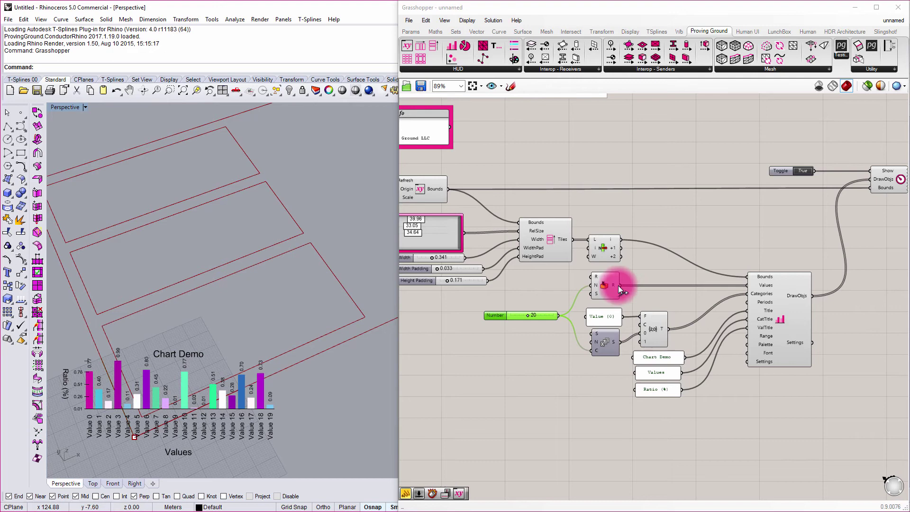
scroll(616, 289, "up", 4)
left_click(602, 273)
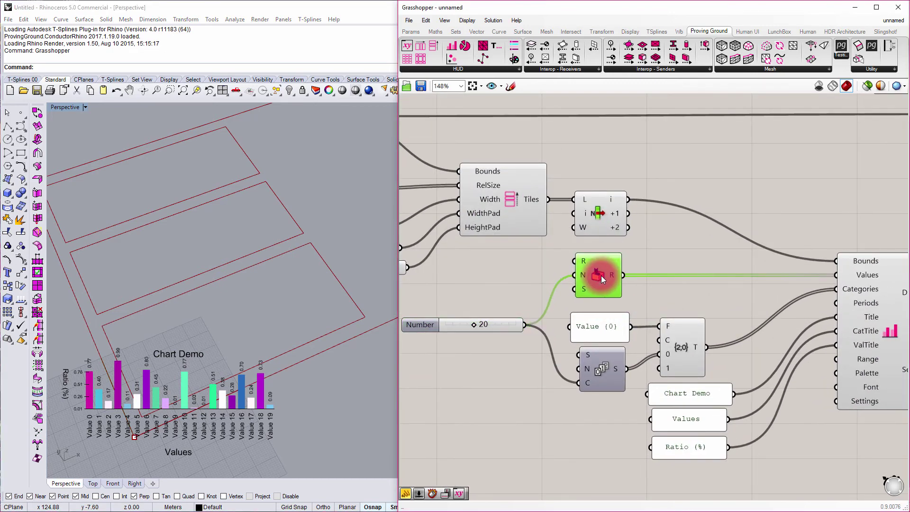
left_click_drag(601, 277, 605, 274)
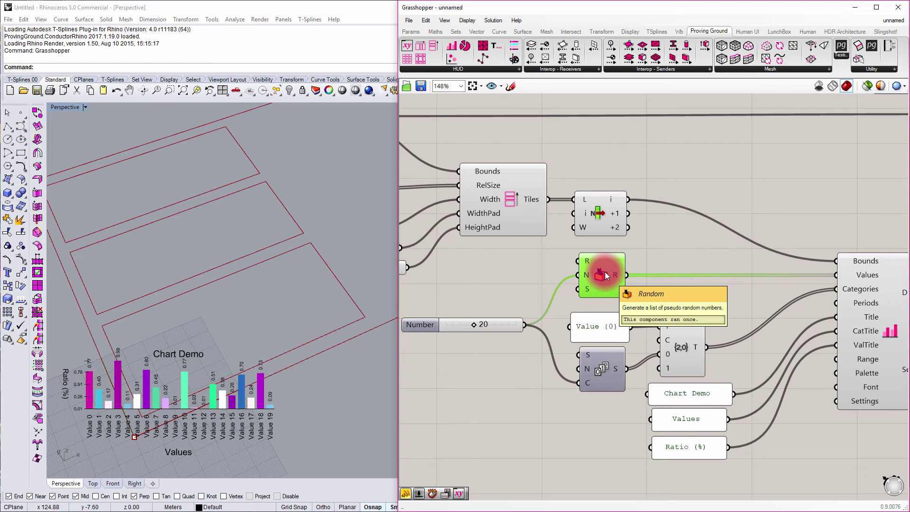
right_click_drag(231, 260, 224, 282, "shift")
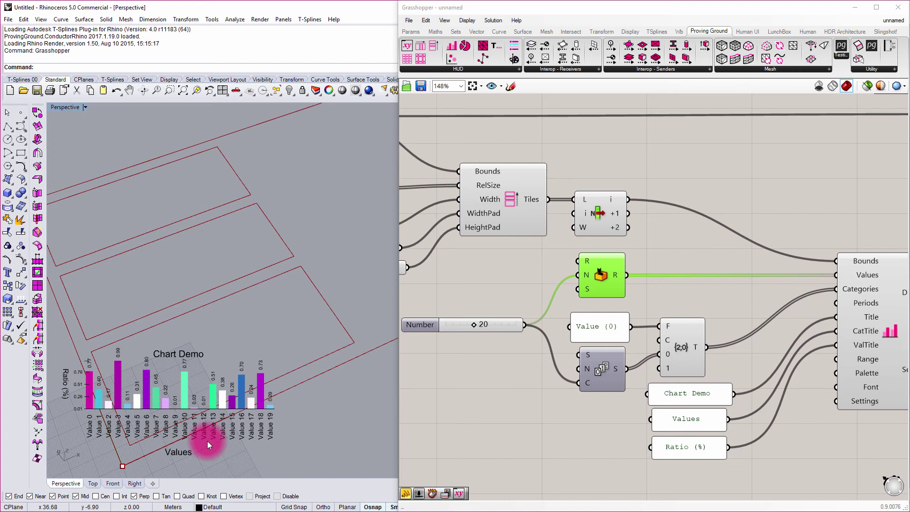
right_click_drag(236, 395, 192, 396, "shift")
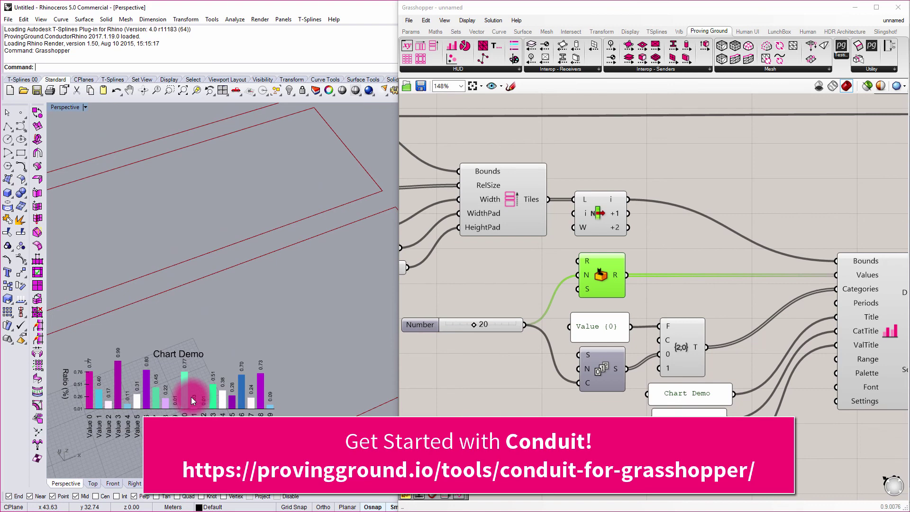
right_click_drag(191, 397, 224, 378, "shift")
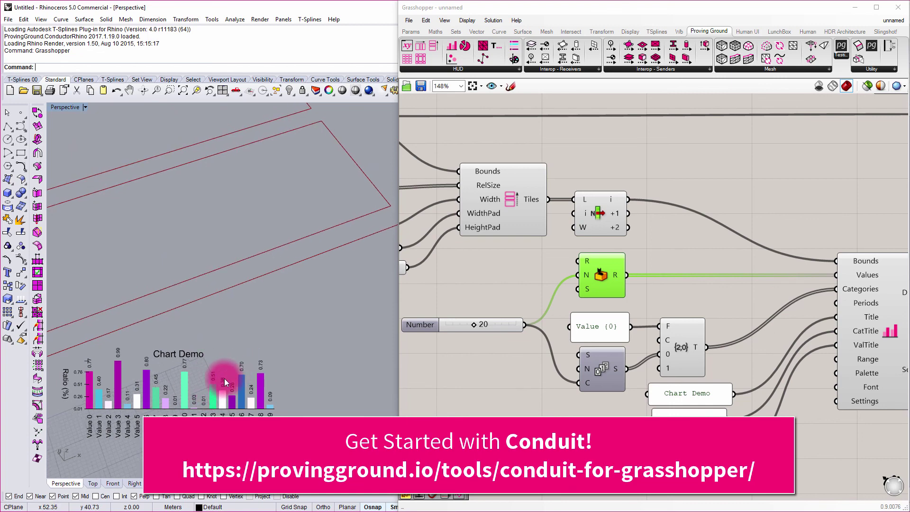